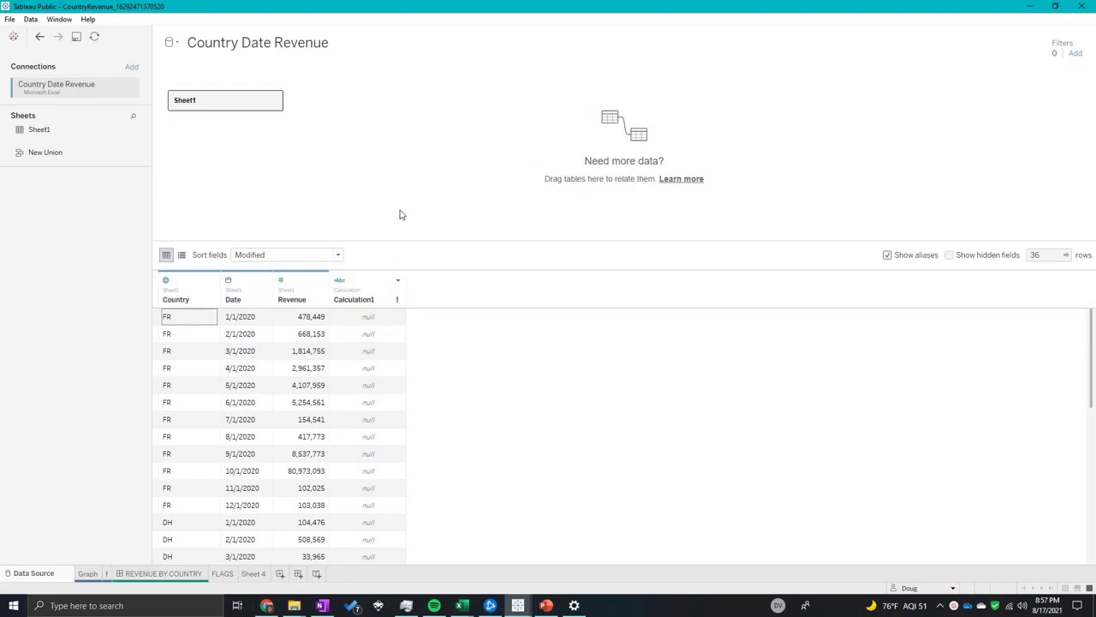
- Enlarge the data grid upward and select runs of Country, Date and Revenue values
drag(458, 242, 472, 78)
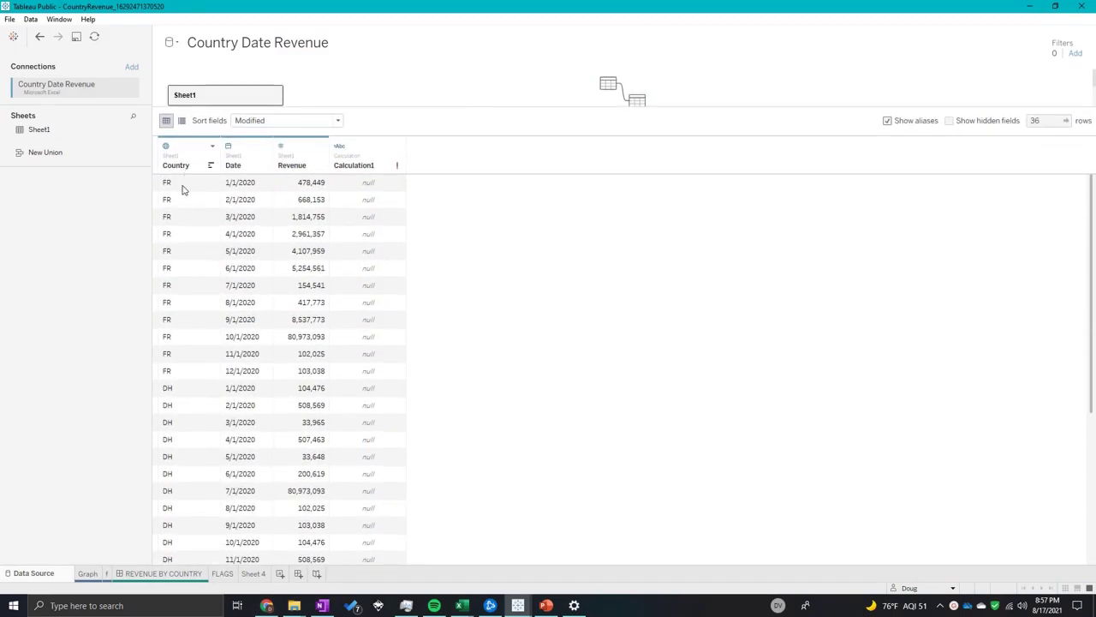
drag(181, 189, 212, 467)
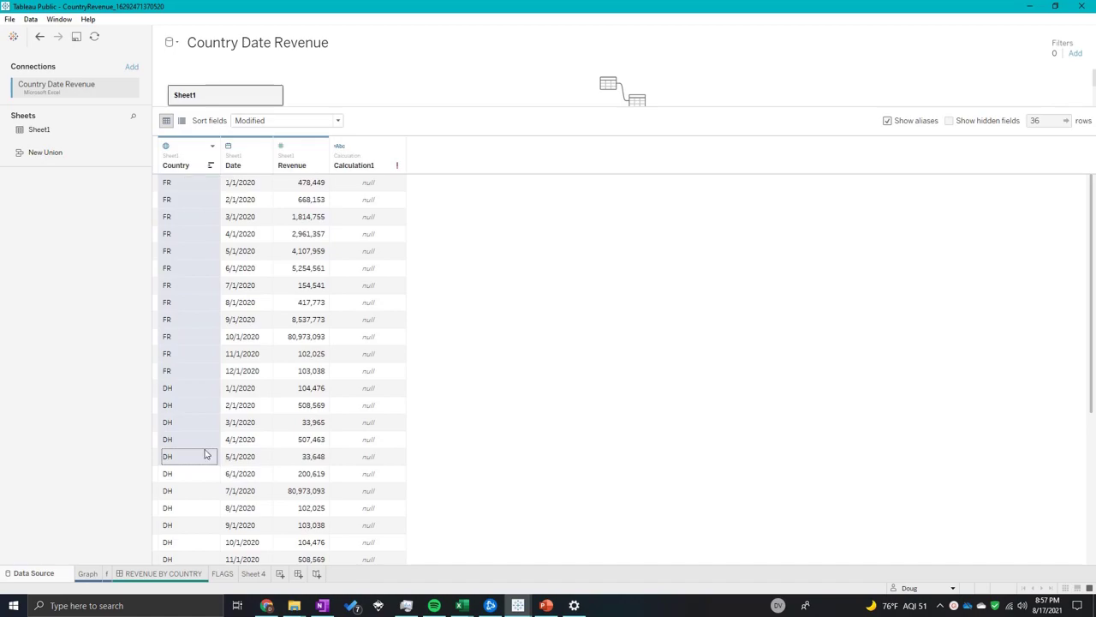
drag(238, 183, 245, 454)
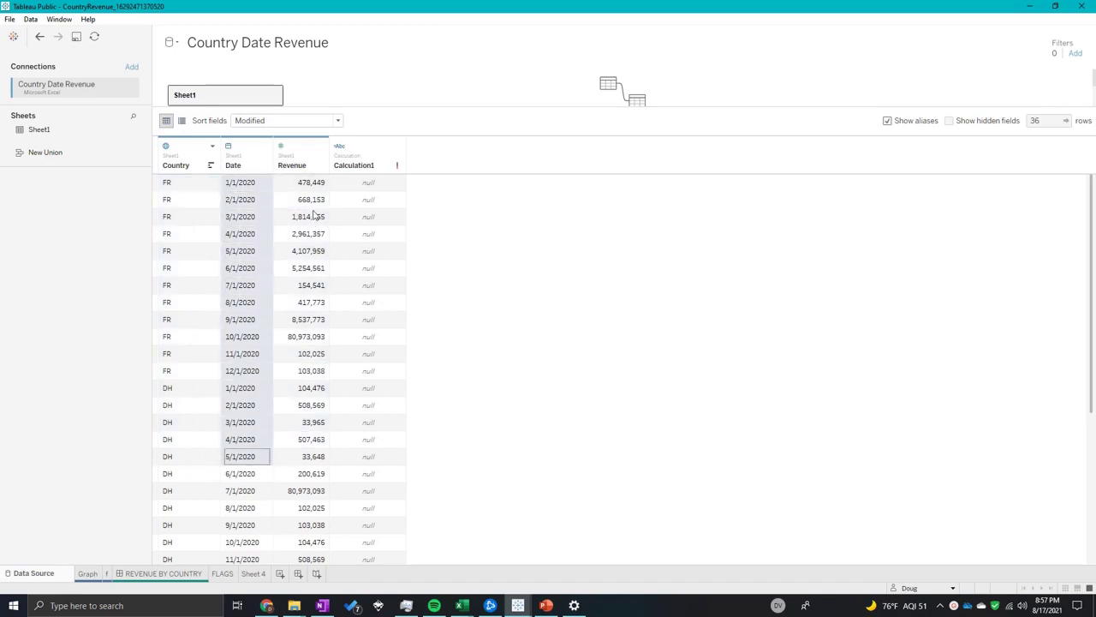
drag(305, 186, 297, 375)
click(479, 217)
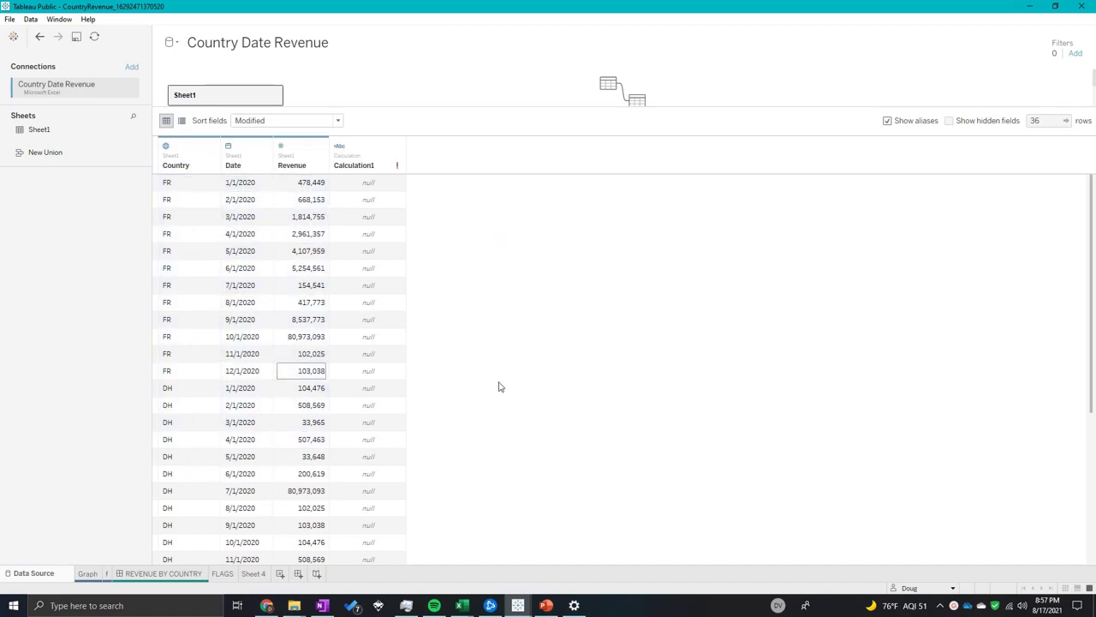
- Scroll through the rows, select the Country column and some DH cells, then scroll back up
scroll(314, 291, down, 2)
scroll(291, 334, down, 4)
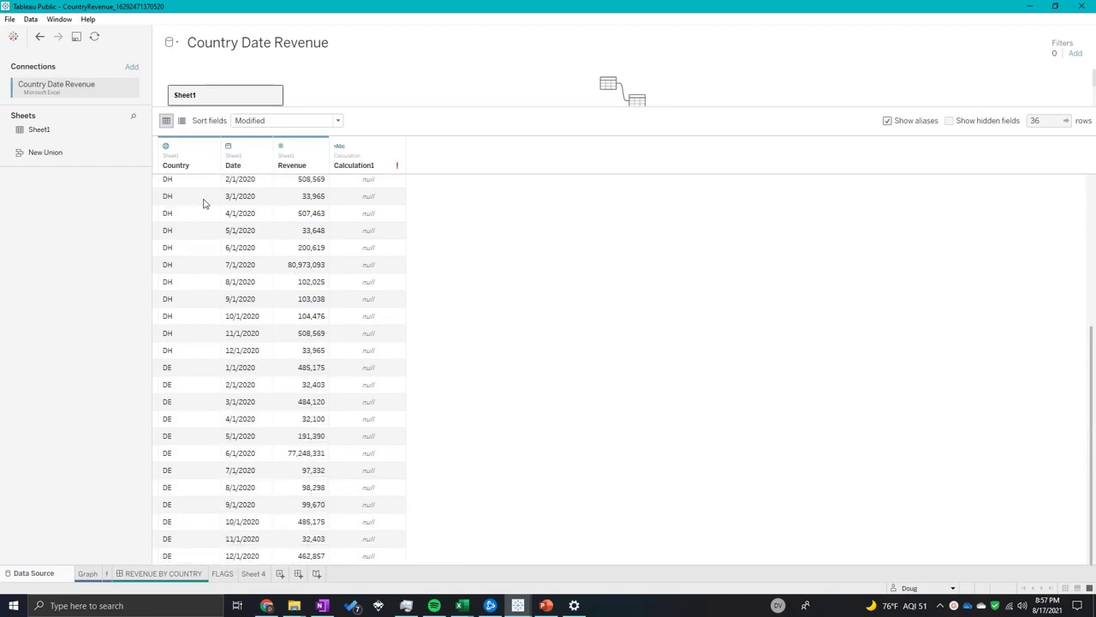
click(181, 168)
drag(178, 191, 183, 520)
click(179, 351)
scroll(205, 349, up, 5)
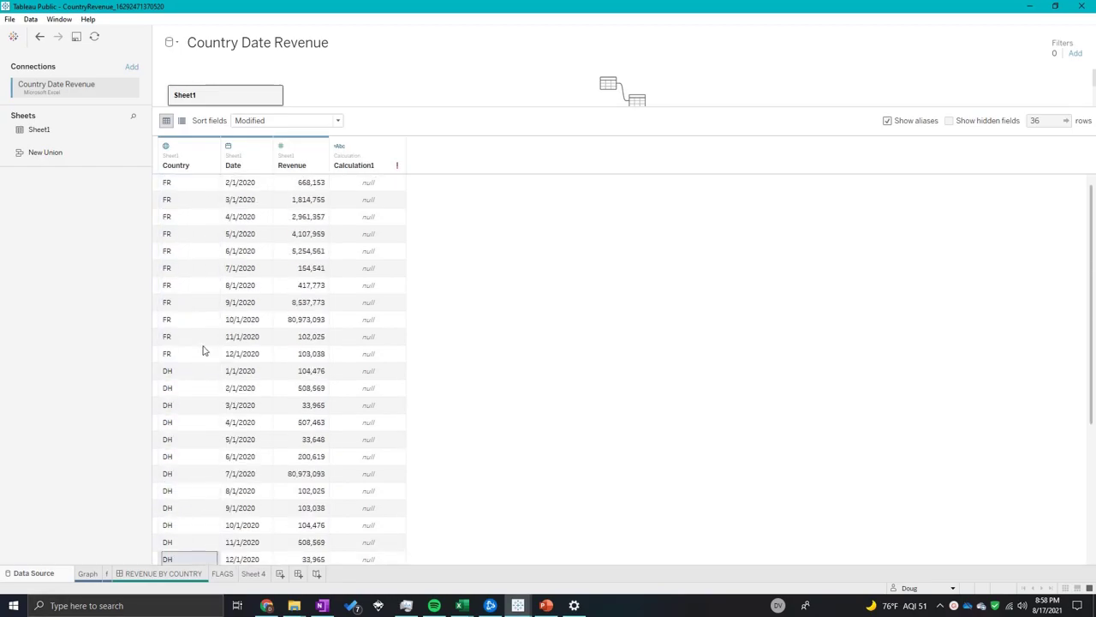
scroll(204, 350, up, 1)
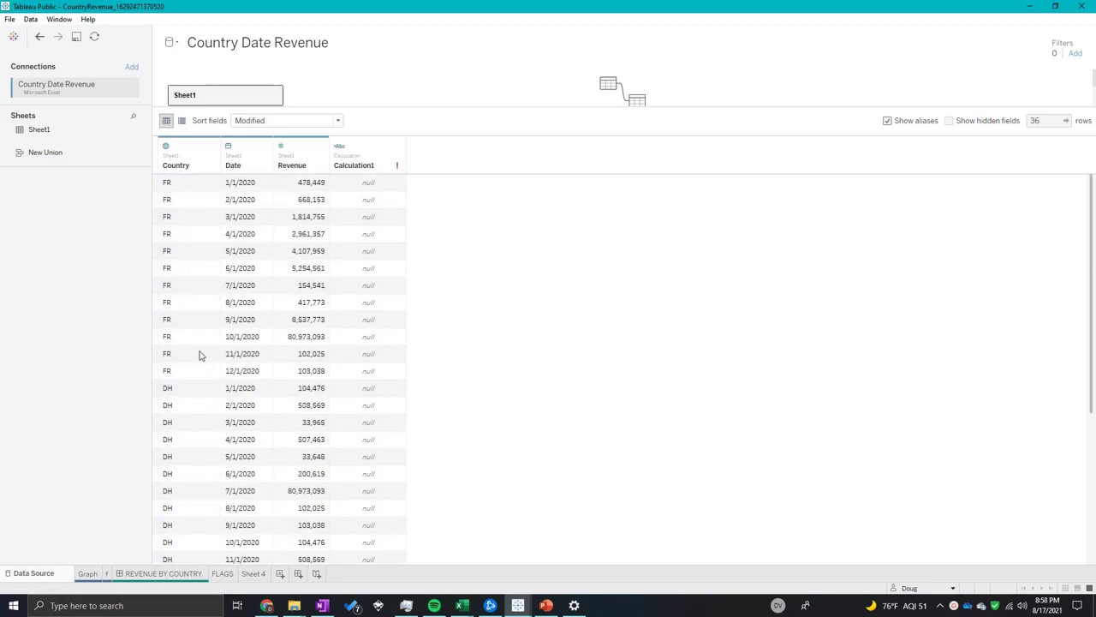
- Rename Calculation1 to 'Country Names Full' in its editor and start the formula with IF
right_click(386, 161)
click(408, 165)
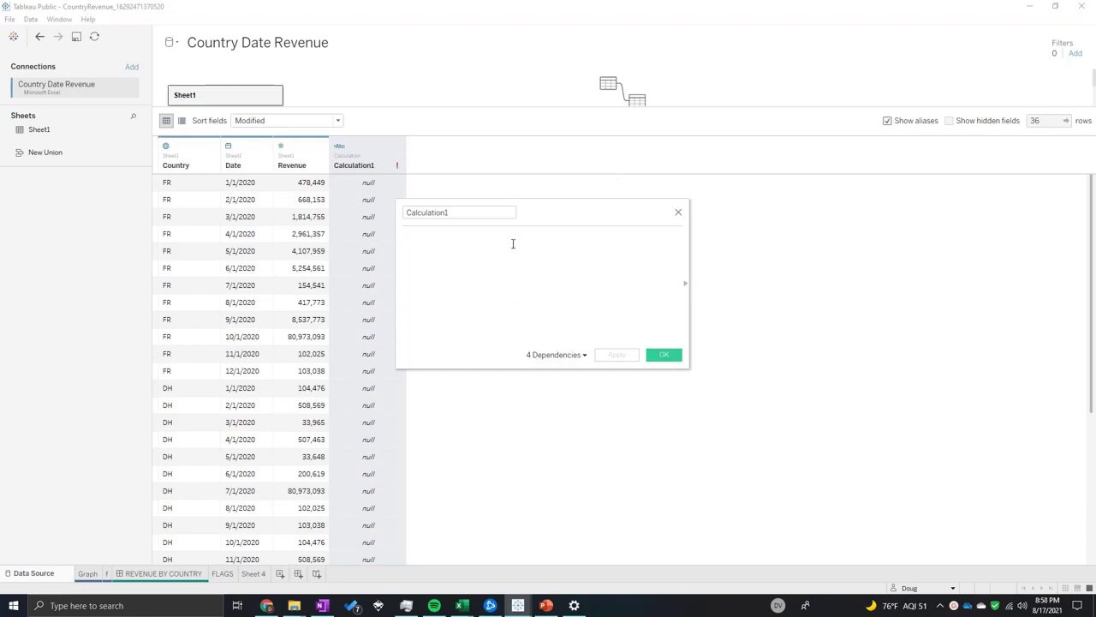
click(490, 211)
double_click(491, 211)
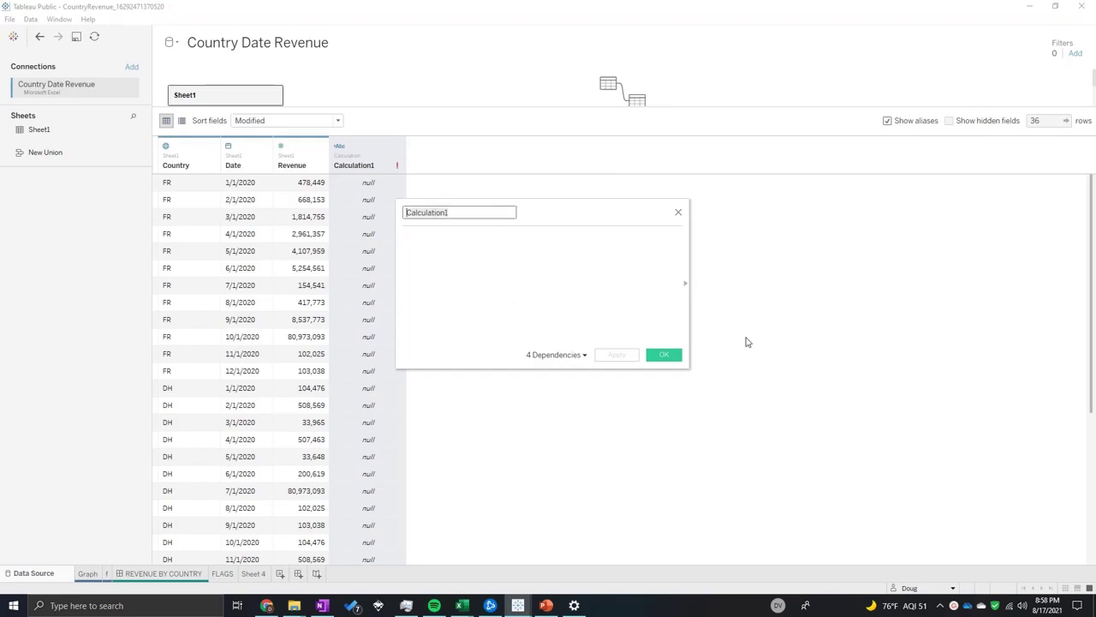
text(Country F)
key(BackSpace)
text(Names Full)
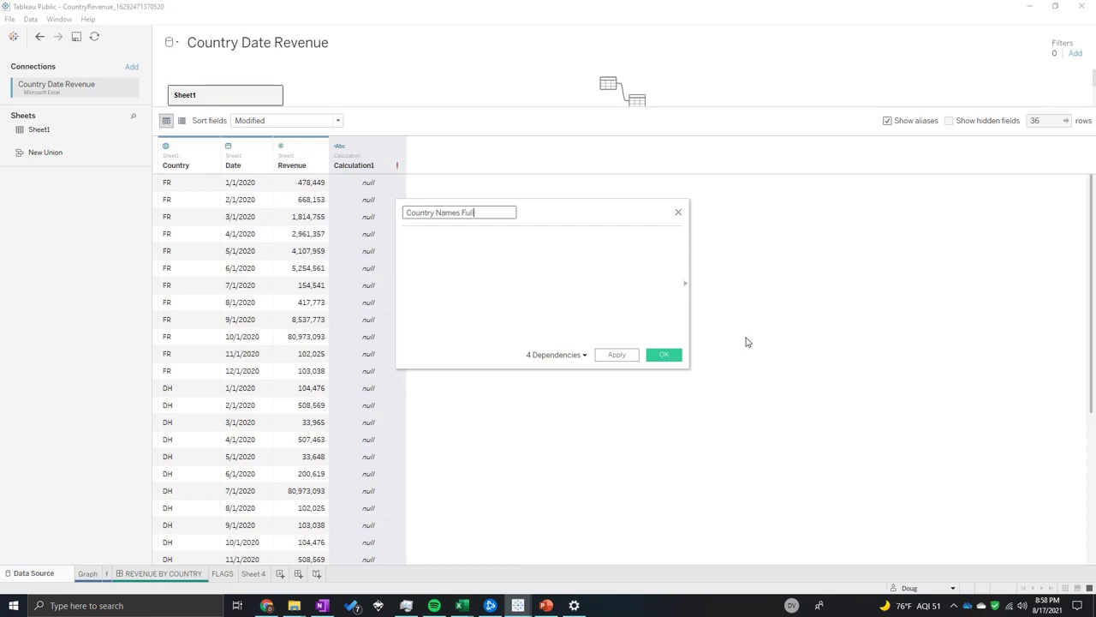
key(Return)
text(IF)
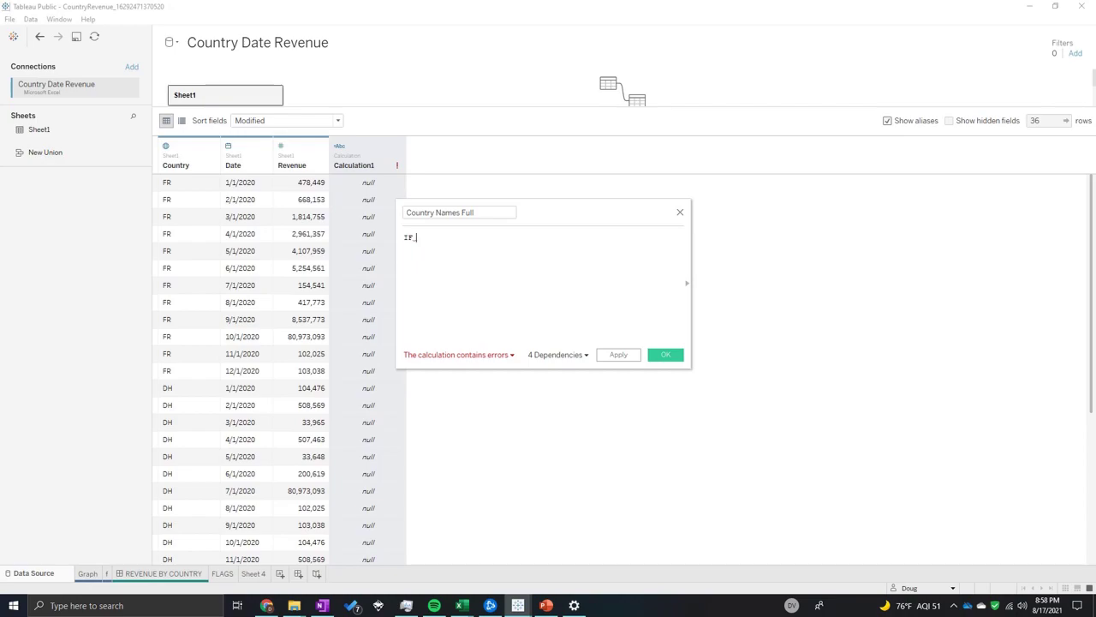
- Write the first condition IF [Country] = "FR" THEN
text(count)
key(Down)
key(Down)
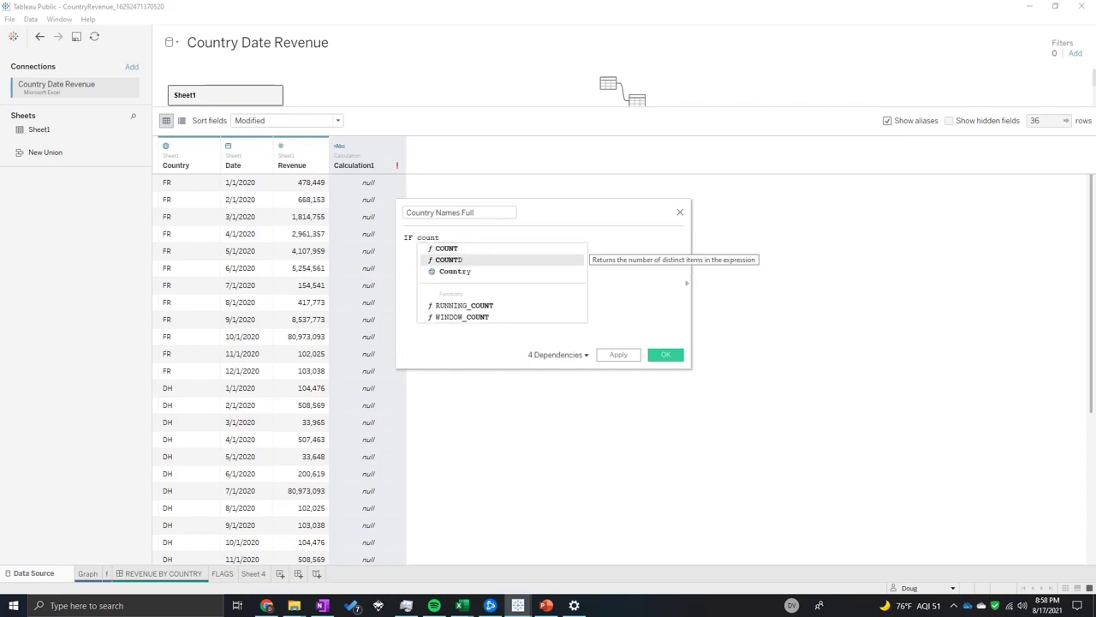
key(Return)
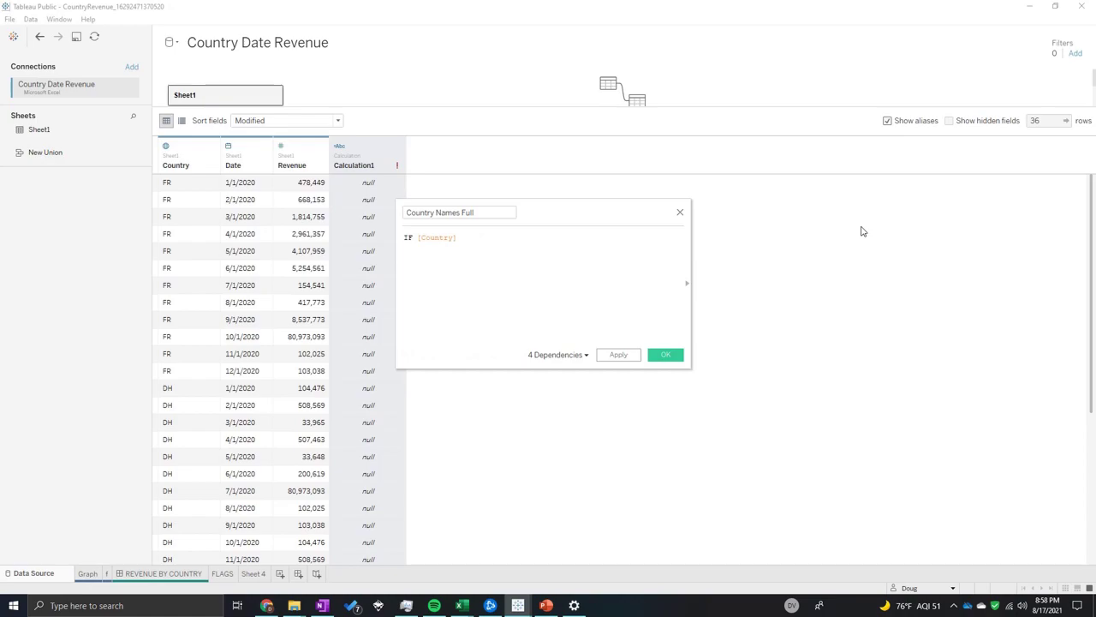
text(= "FR" the)
key(Return)
- Make the FR branch return "France"
text(fr)
key(BackSpace)
key(BackSpace)
text("FR)
key(BackSpace)
key(BackSpace)
text(France")
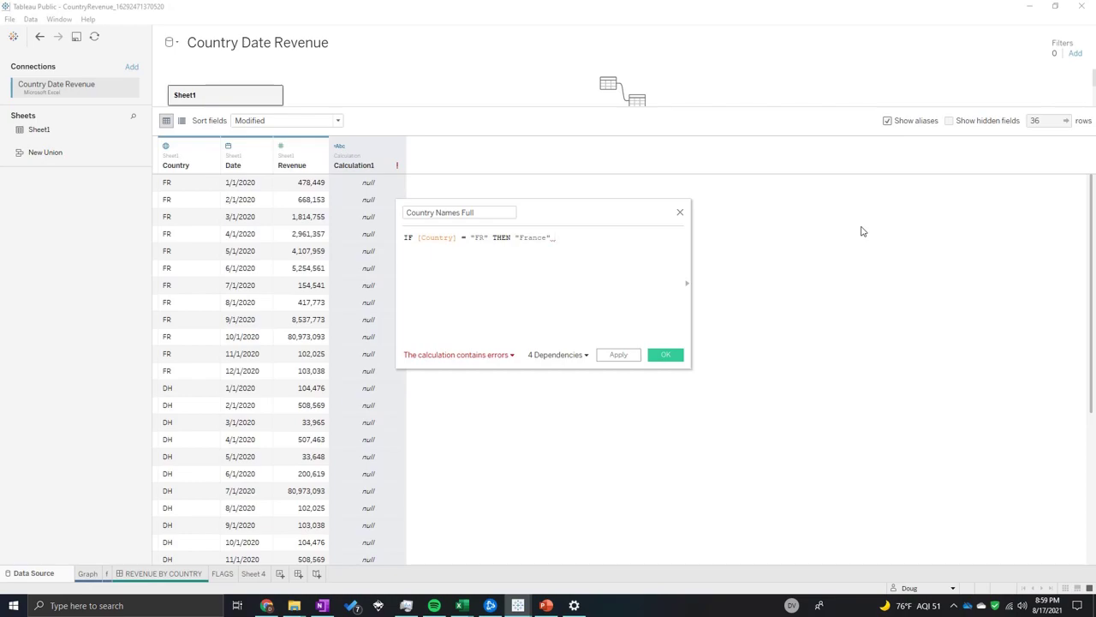
- Add the branch ELSEIF [Country] = "DH" then "Germany"
text(els)
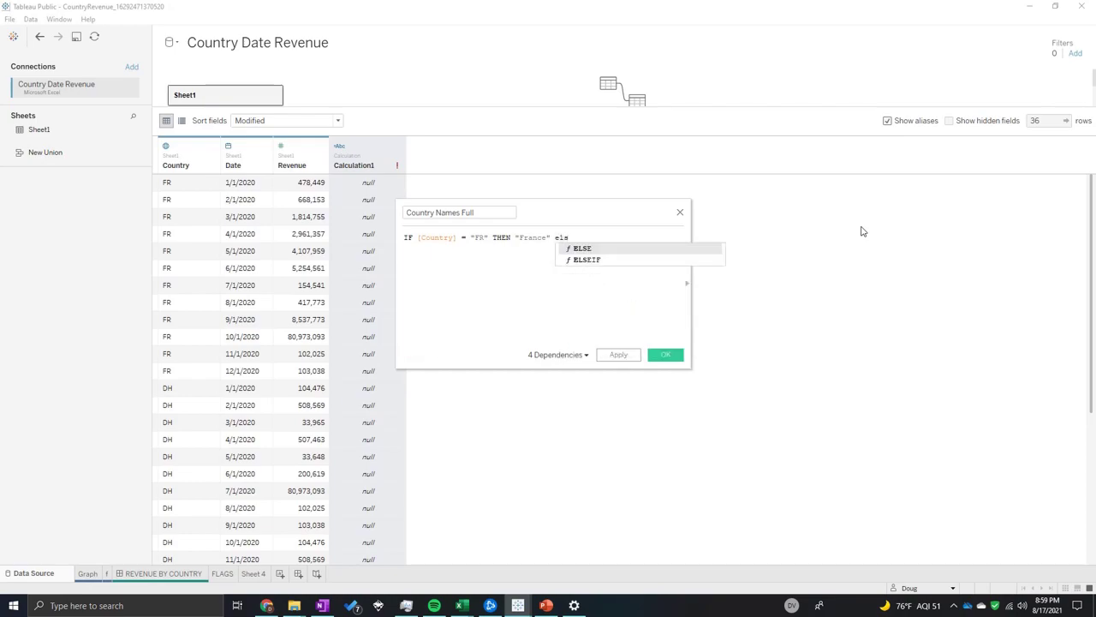
key(Down)
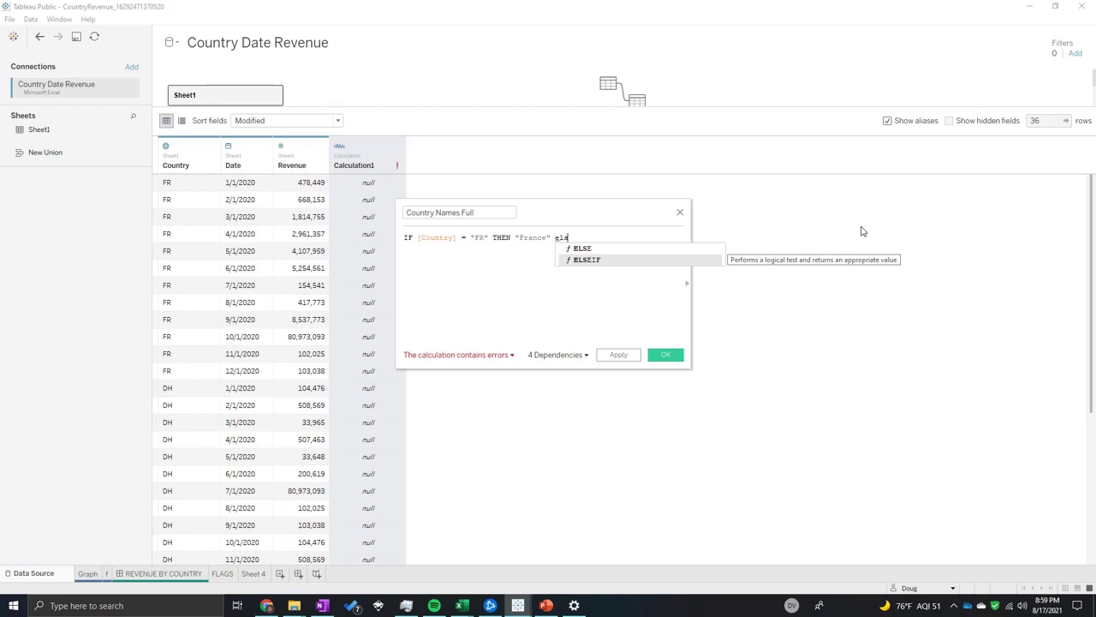
key(Return)
text(country)
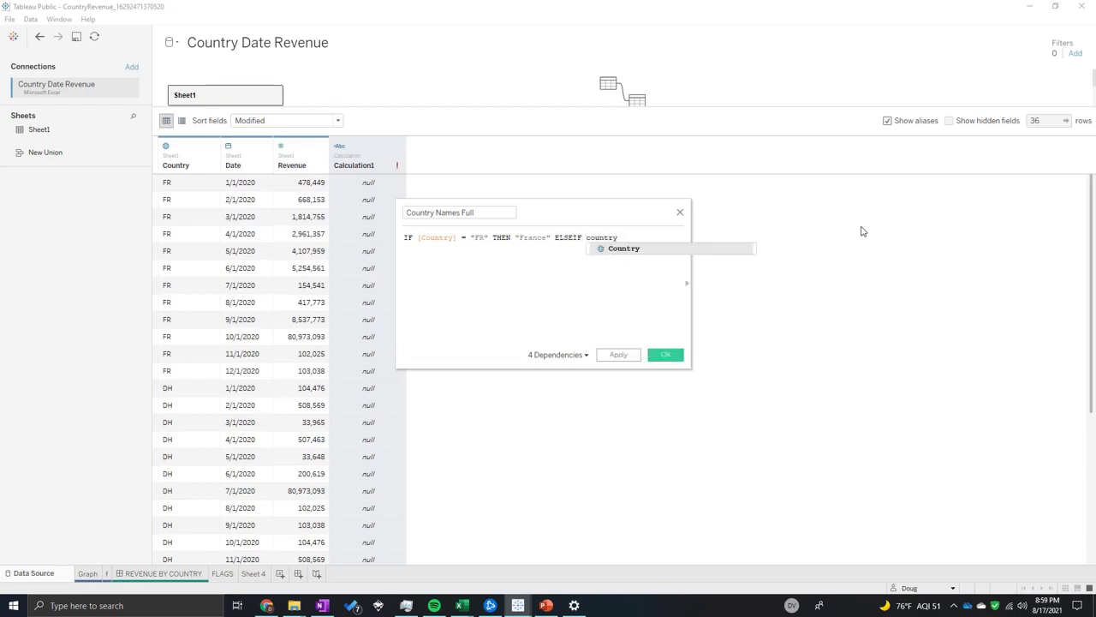
key(Return)
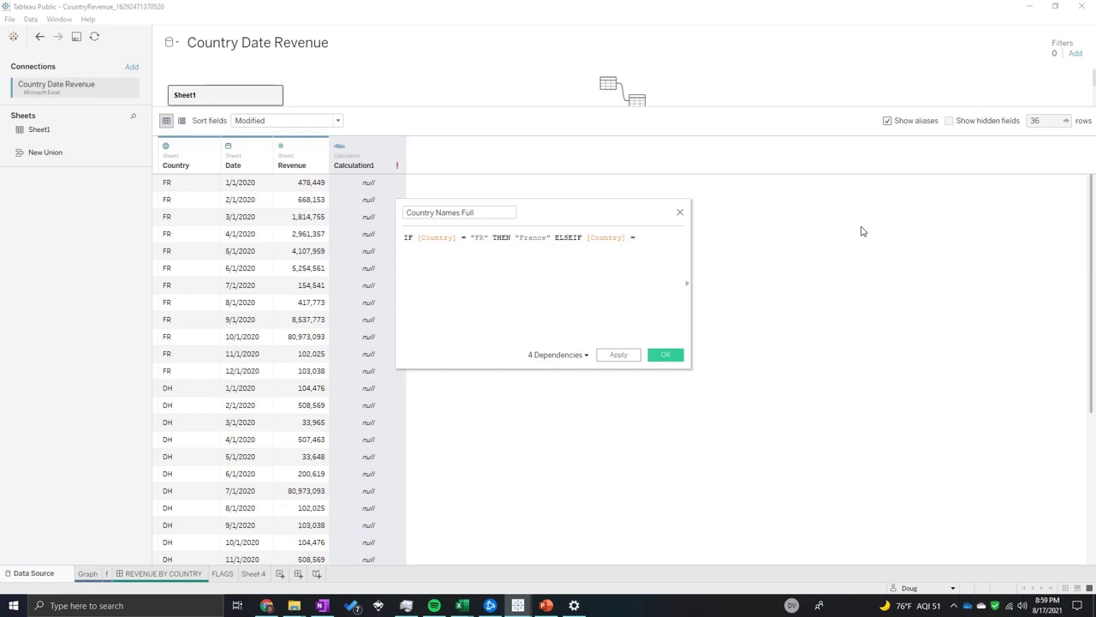
text(= "DH" then)
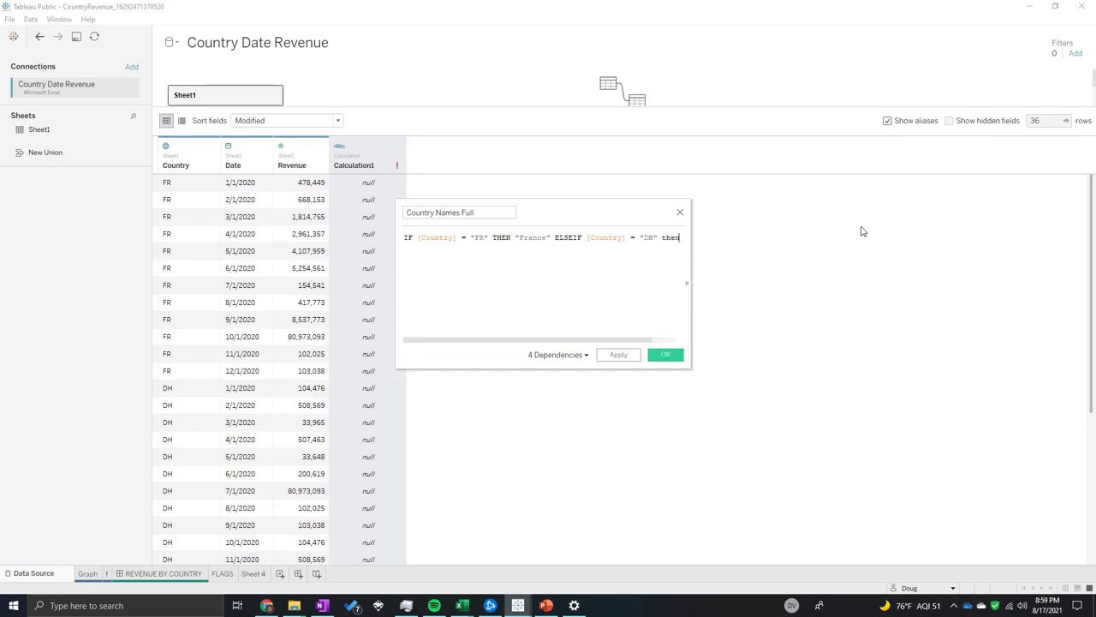
text( "Ger)
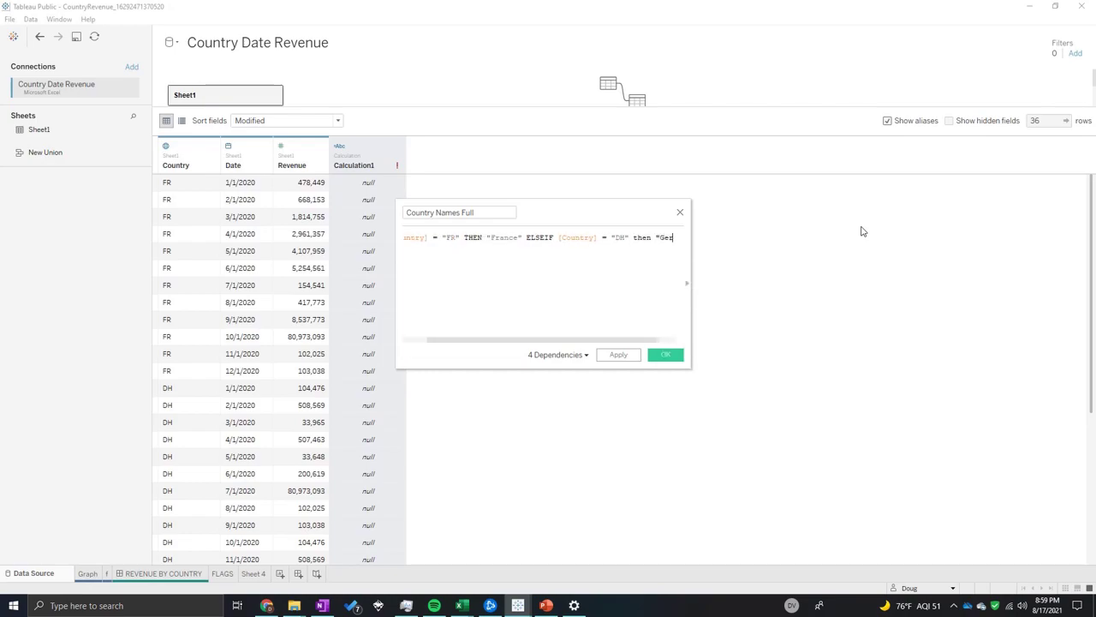
text(many")
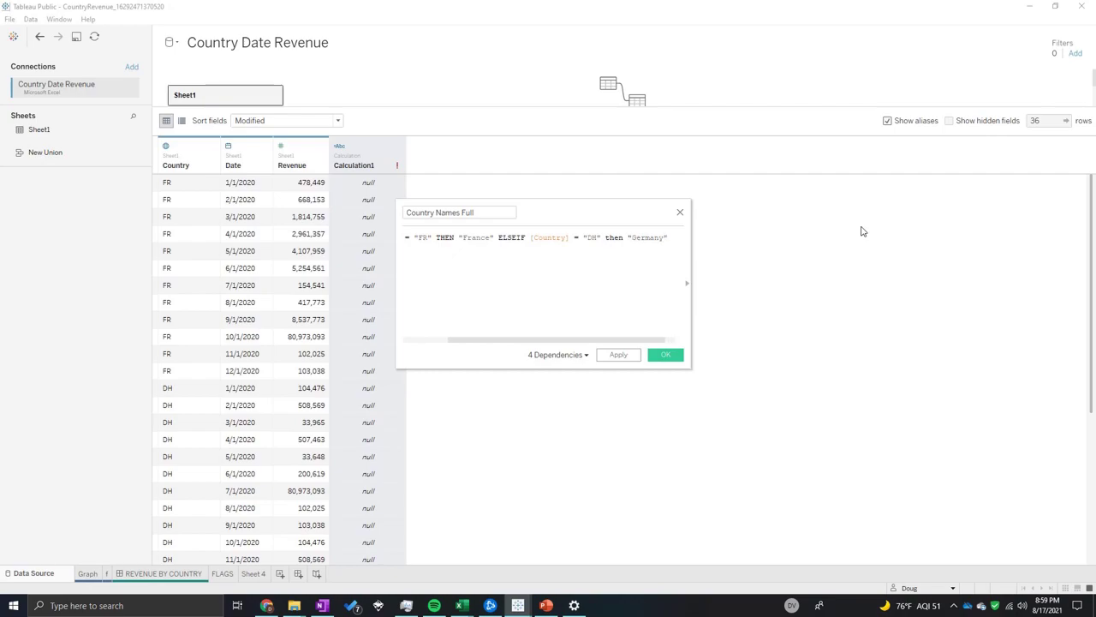
text( else)
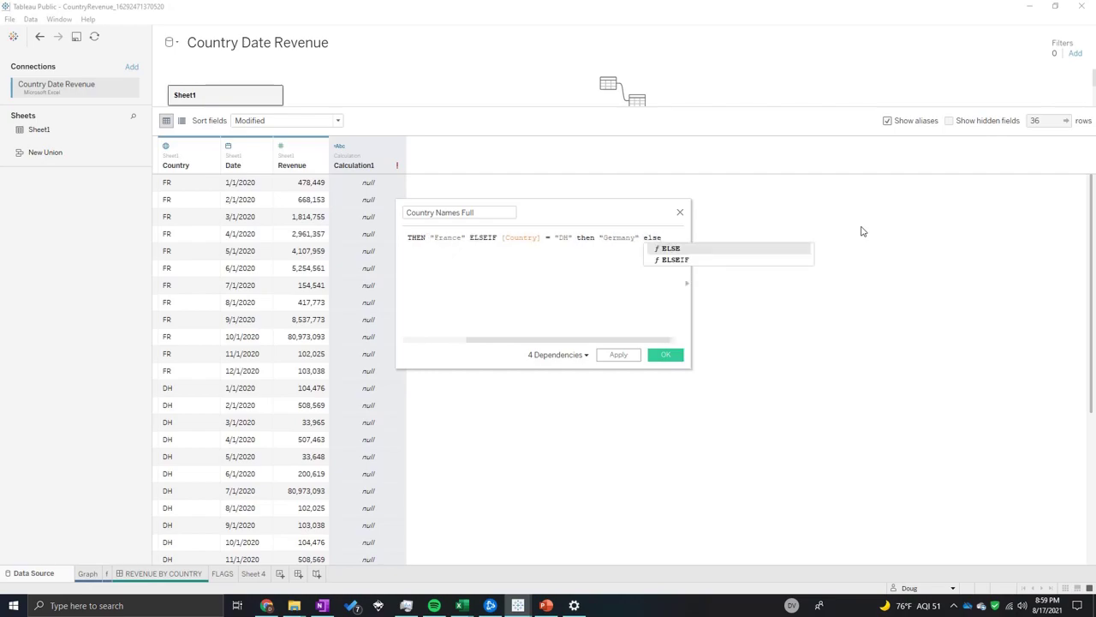
- Start a third condition ELSEIF [Country] = " for the next country code
key(Down)
key(Return)
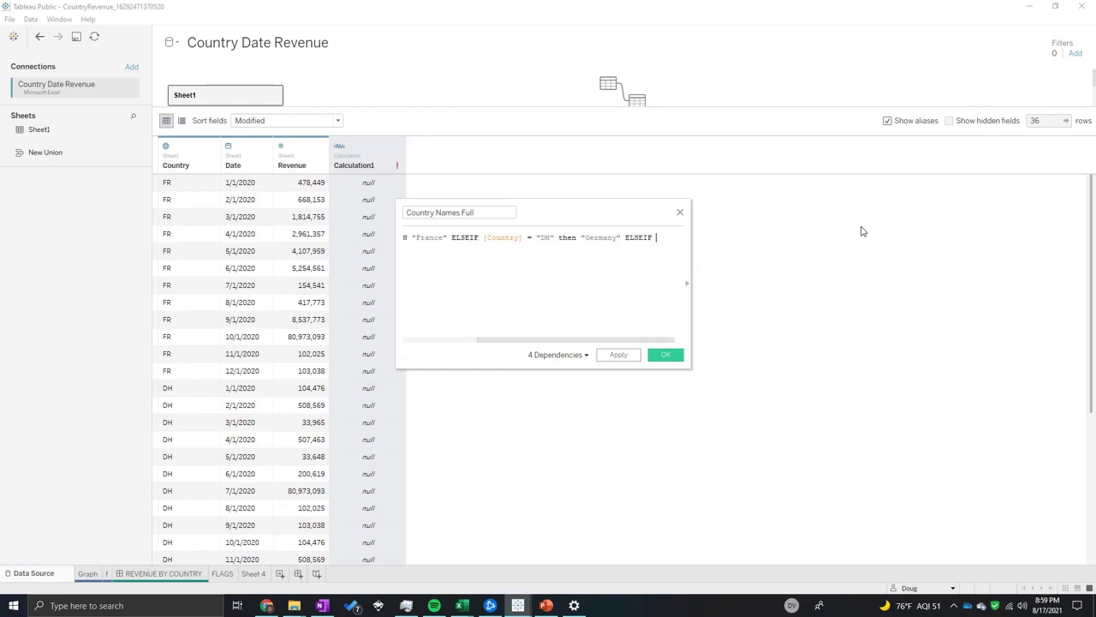
text(Count)
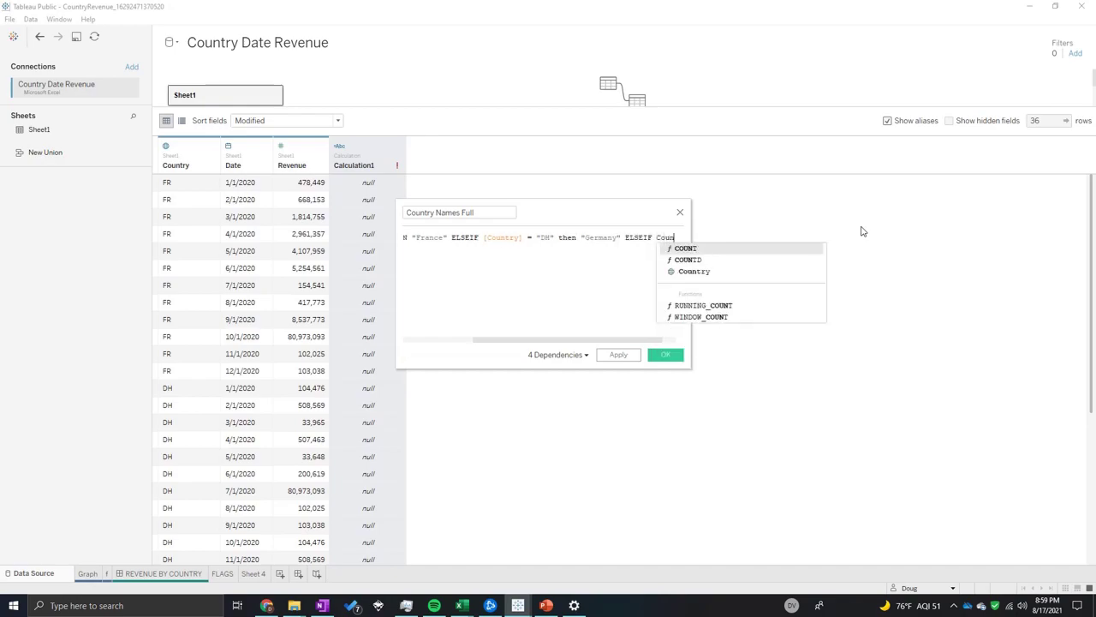
key(Down)
key(Down)
key(Return)
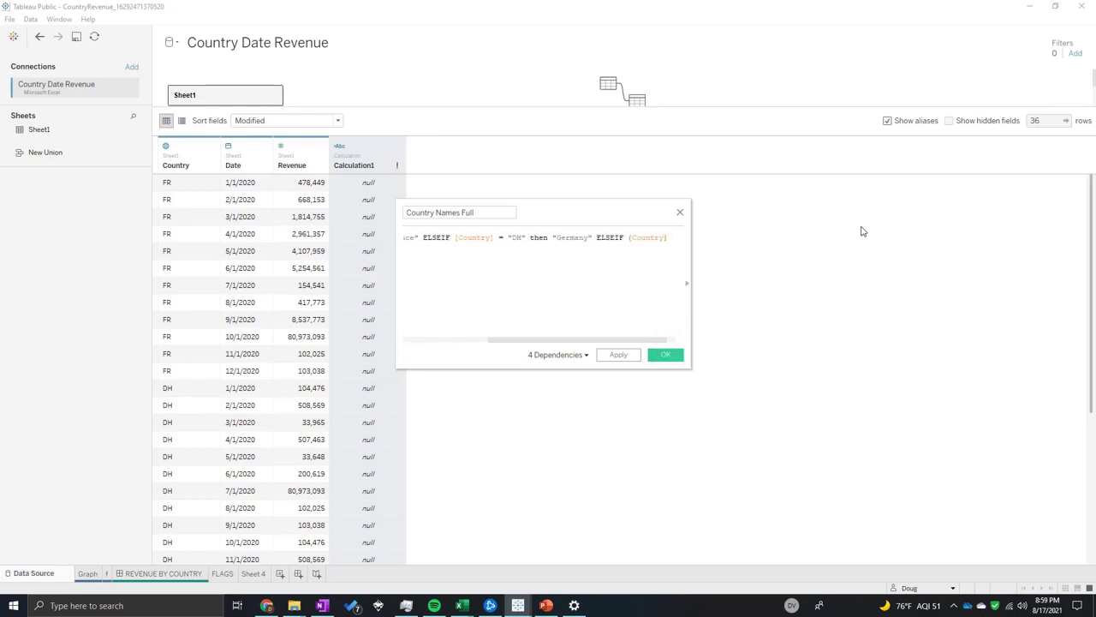
text(= )
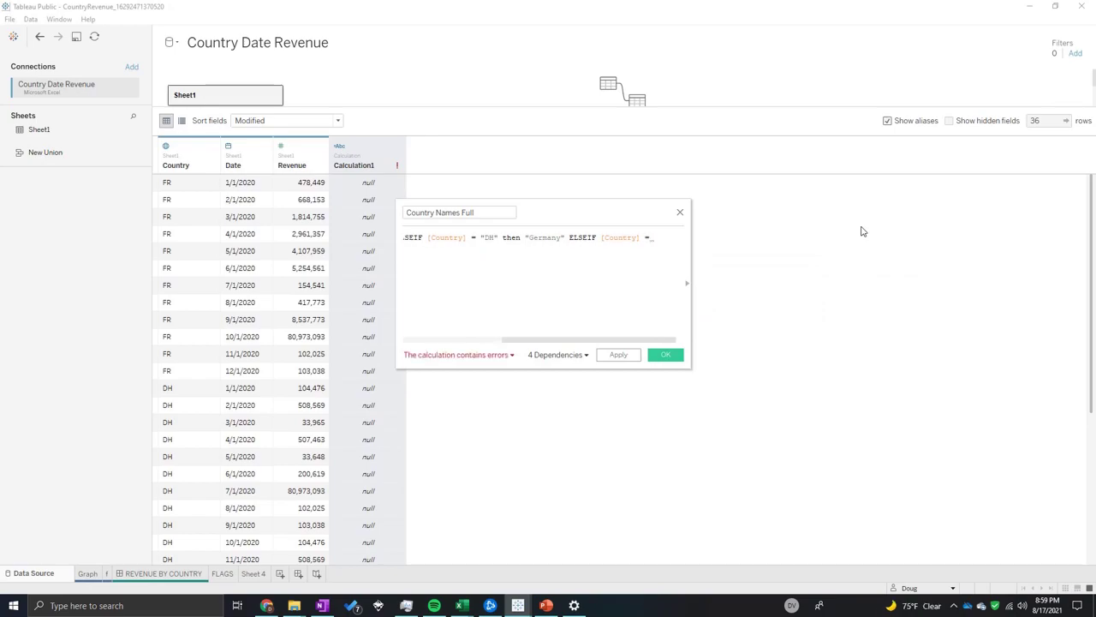
text(")
scroll(176, 377, down, 4)
- Complete the third branch as "DE" THEN "Denmark" and close the statement with END
text(DE")
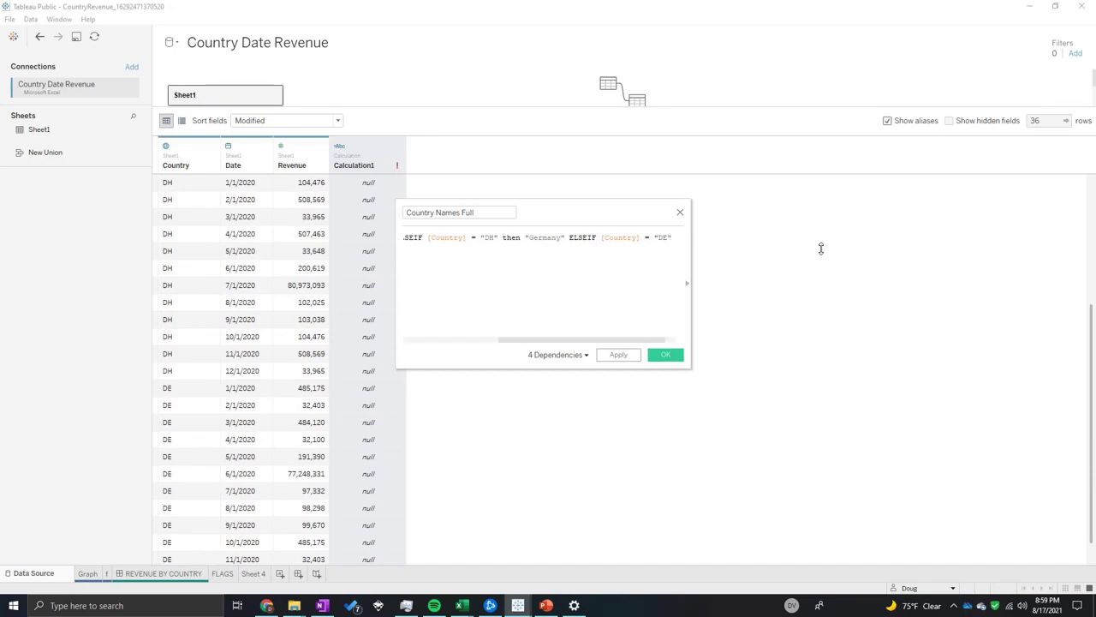
text( then)
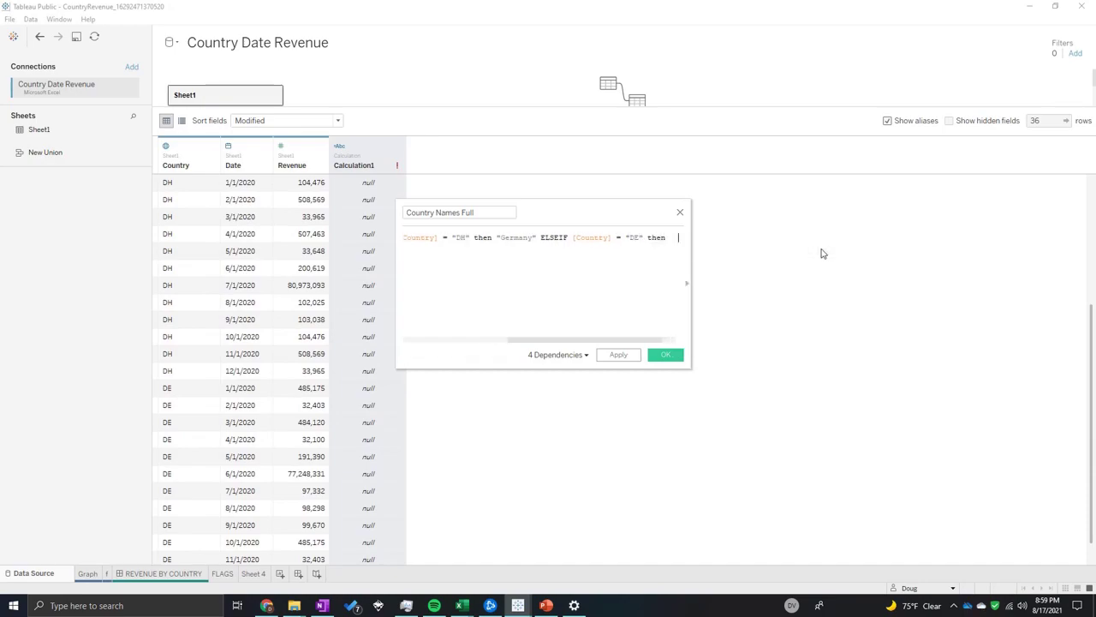
key(BackSpace)
key(BackSpace)
key(BackSpace)
key(BackSpace)
text(THEN )
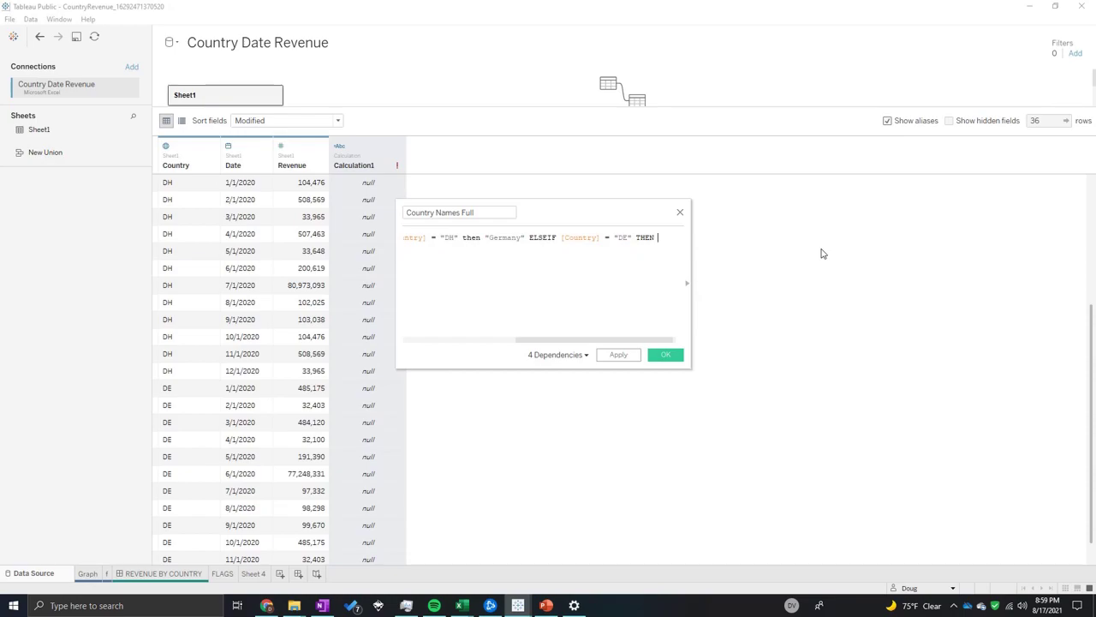
text("D)
text(Dnmark")
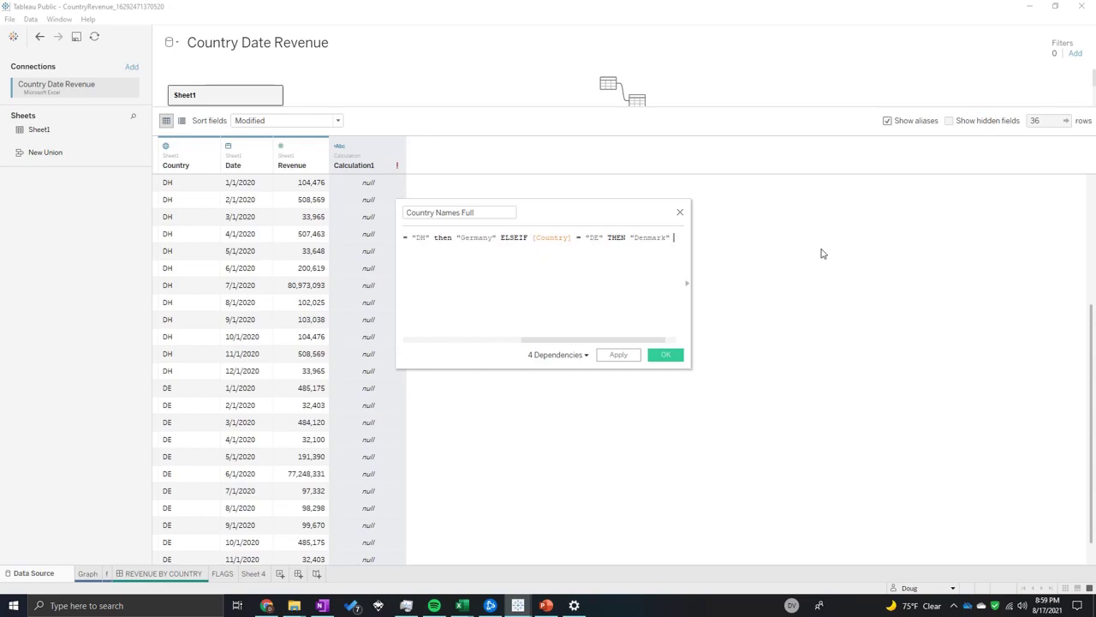
text( end)
key(Return)
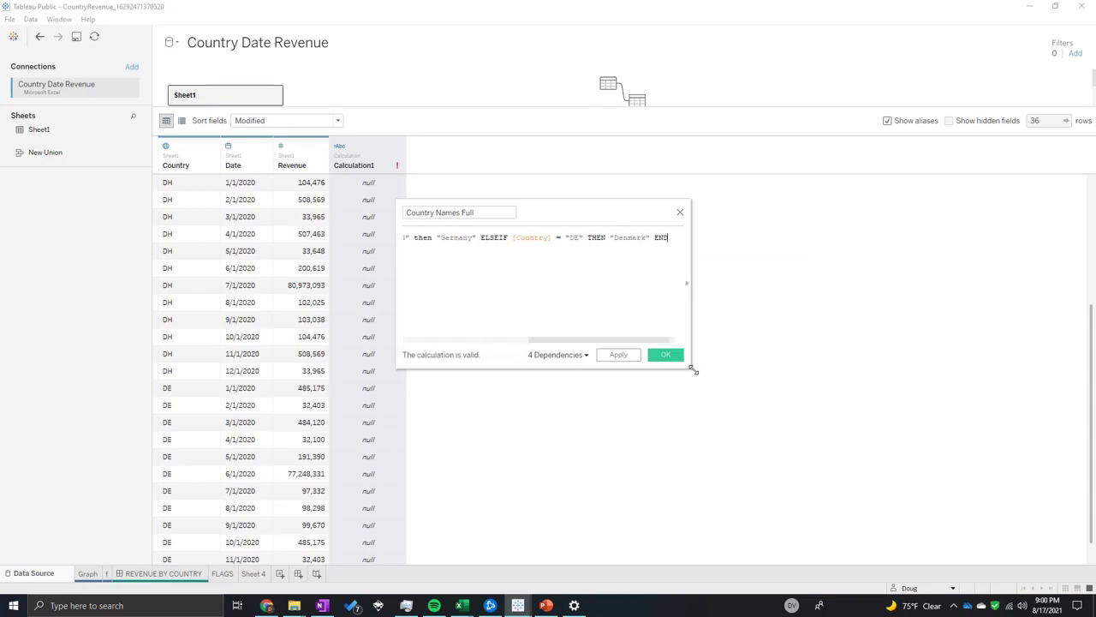
- Break the formula so each ELSEIF branch sits on its own line, resizing the editor while editing
drag(692, 368, 973, 541)
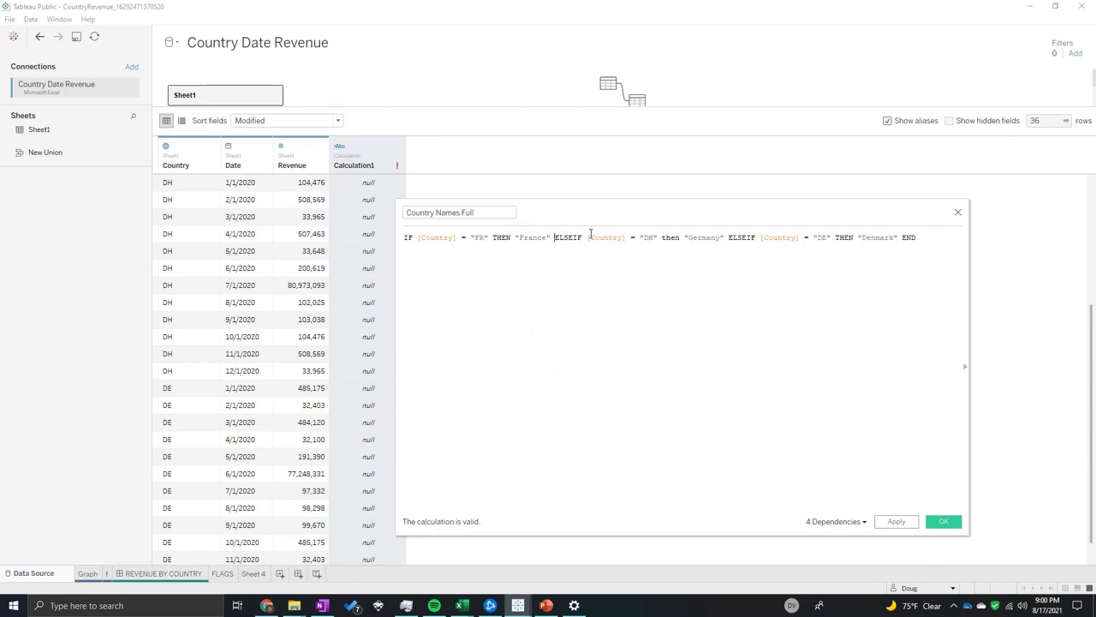
key(Return)
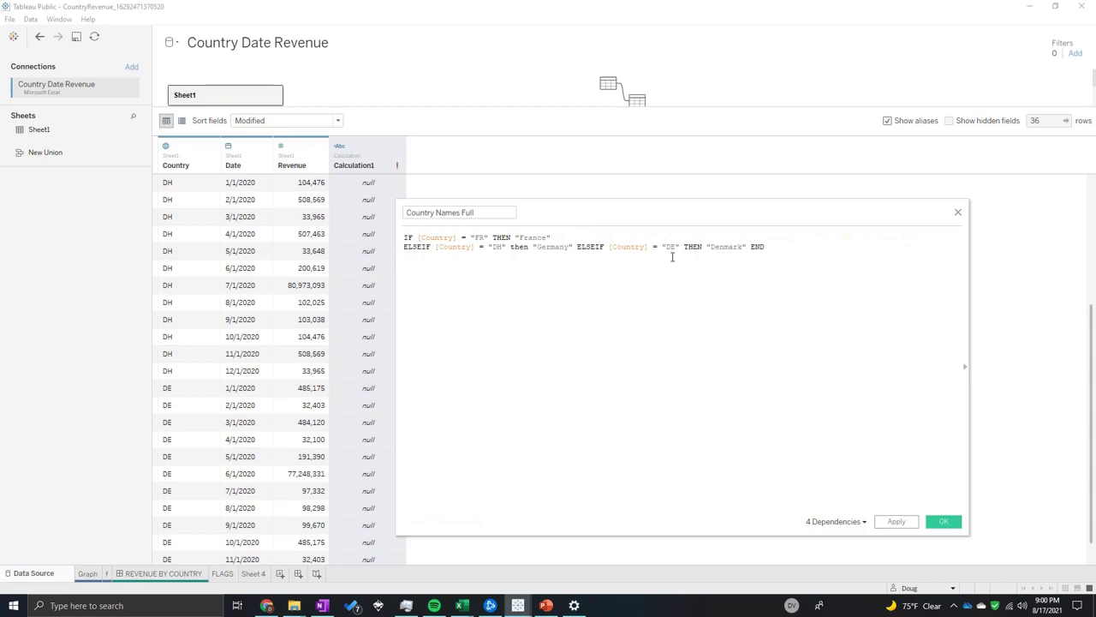
click(576, 246)
key(Return)
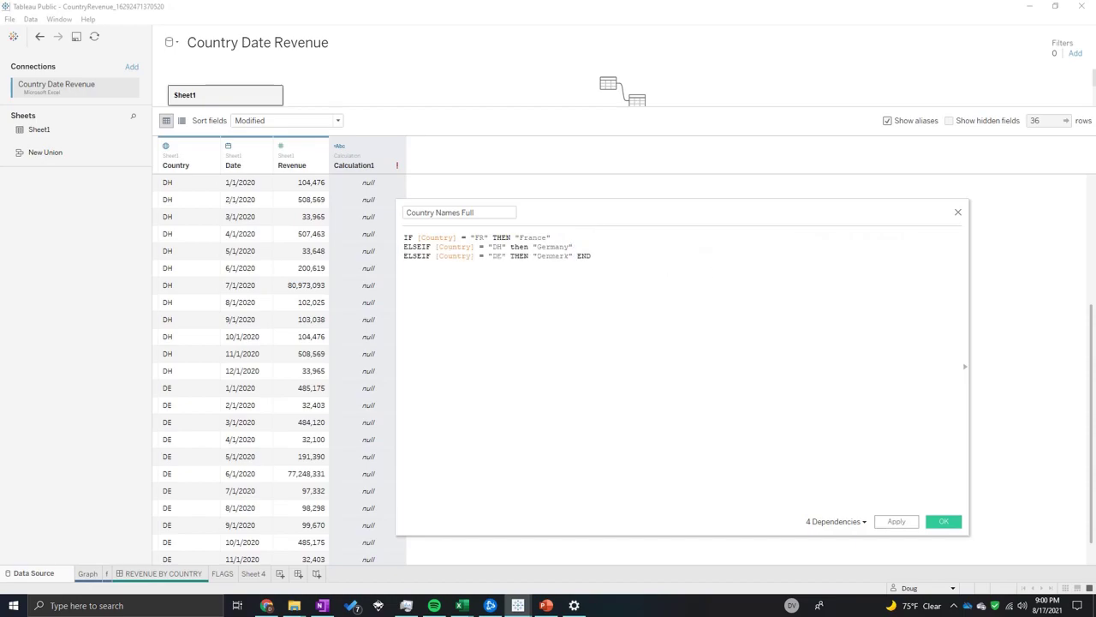
drag(968, 531, 668, 289)
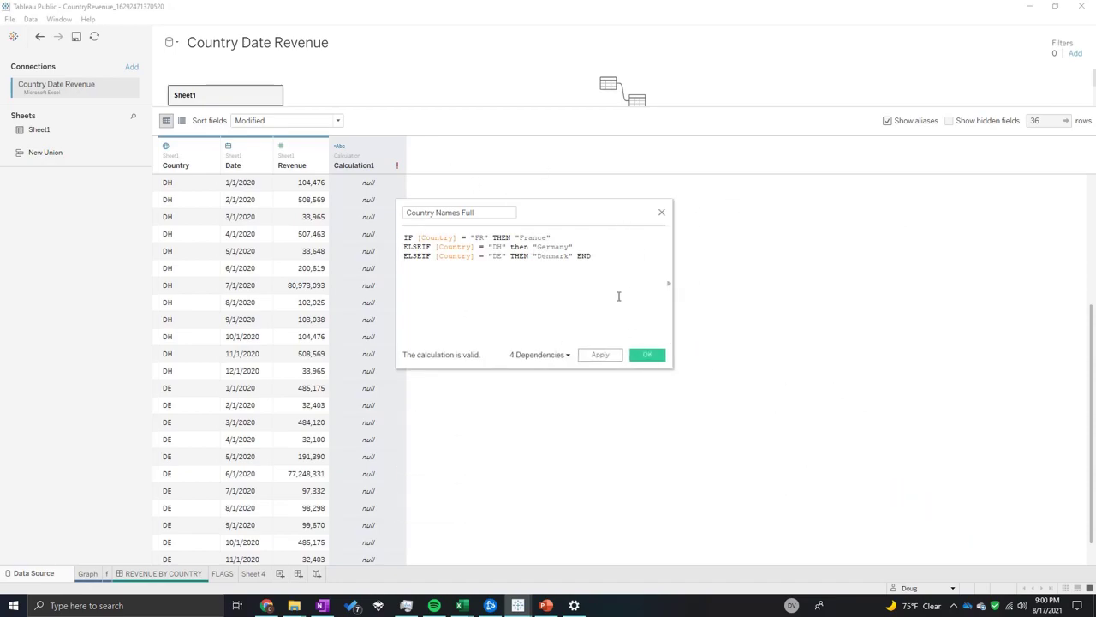
- Apply and commit the calculation, then select Country Names Full cells to check France results
click(599, 354)
click(647, 354)
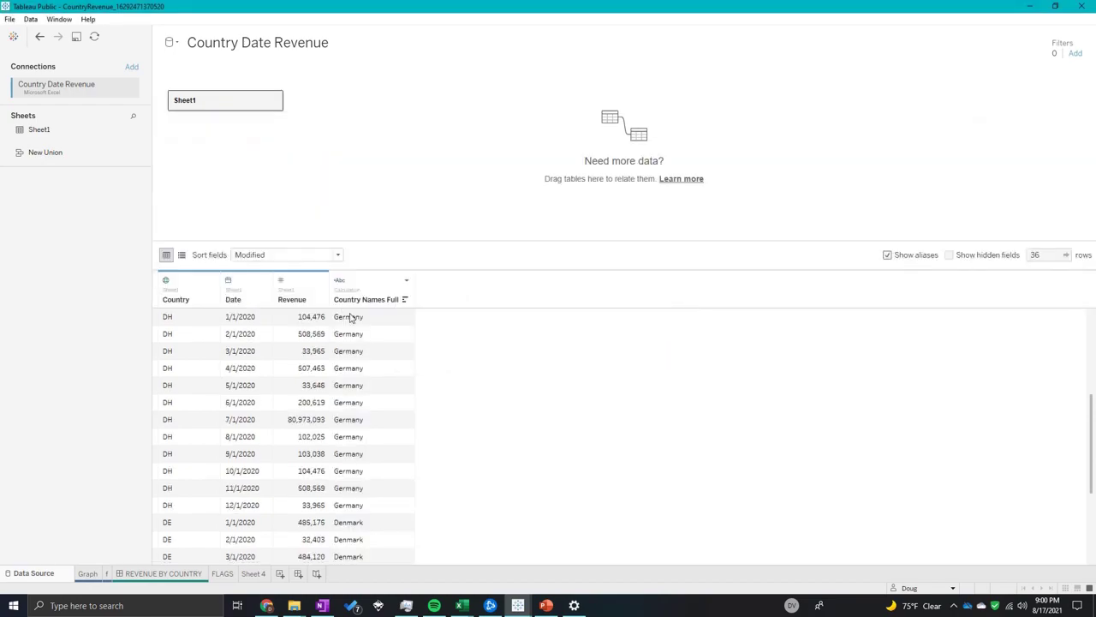
drag(351, 319, 409, 259)
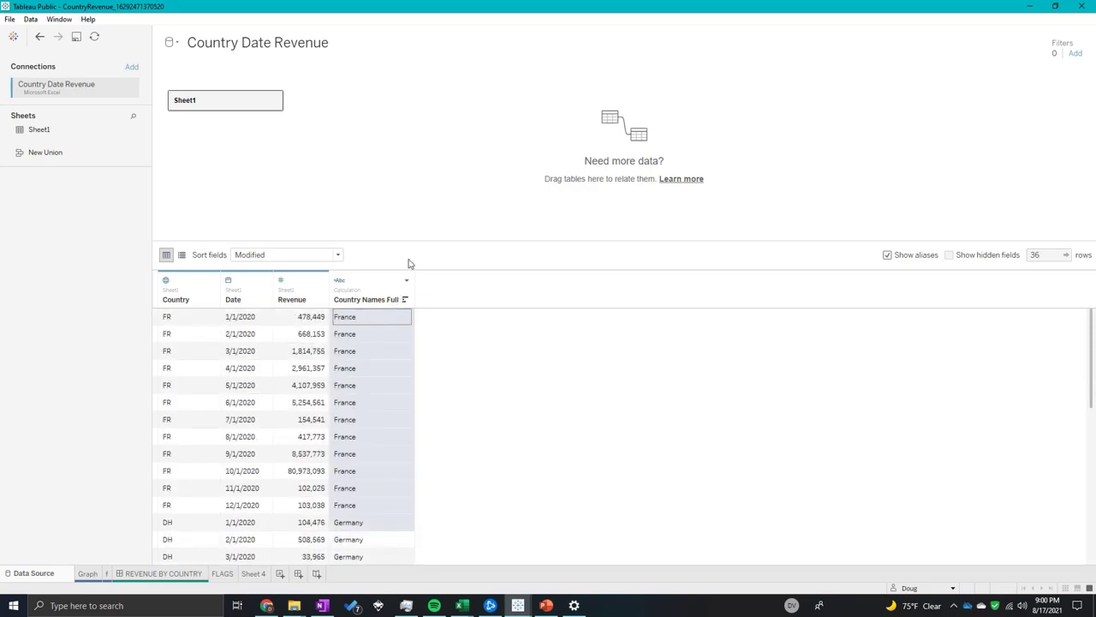
click(382, 353)
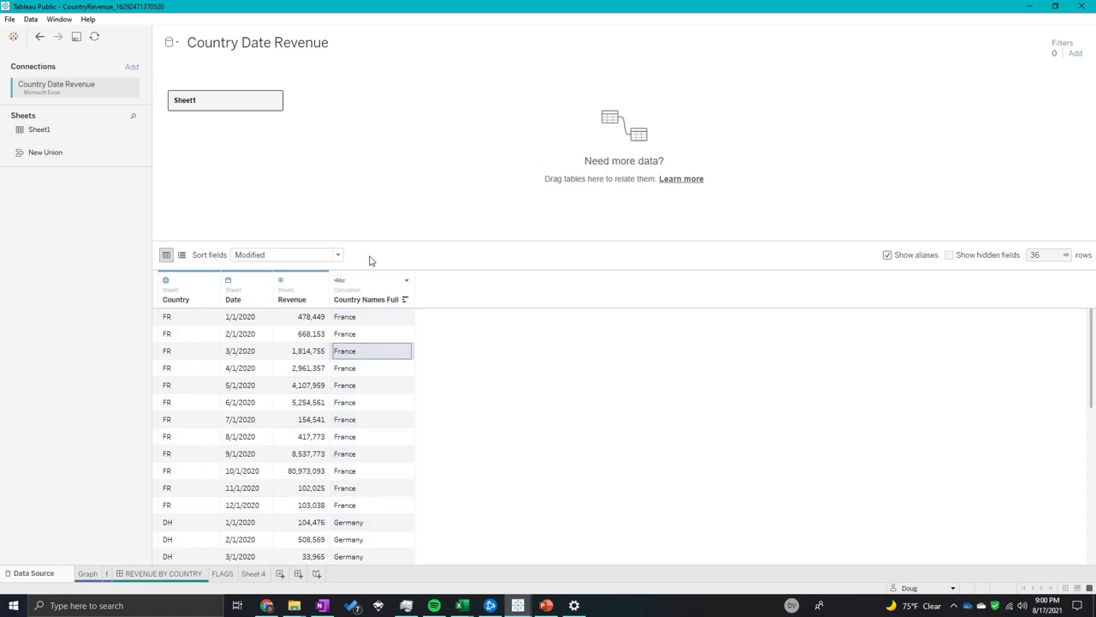